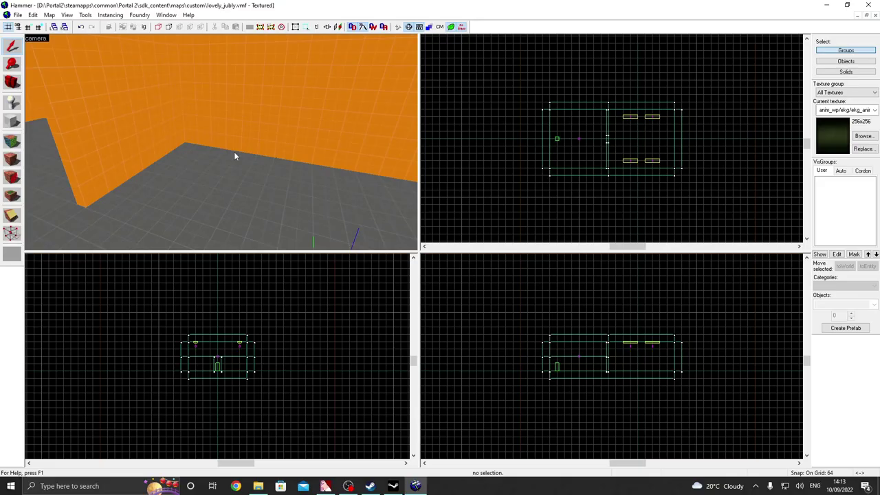
- Place an info_player_start entity on the floor of the room and open its object properties
key(z)
key(z)
click(4, 102)
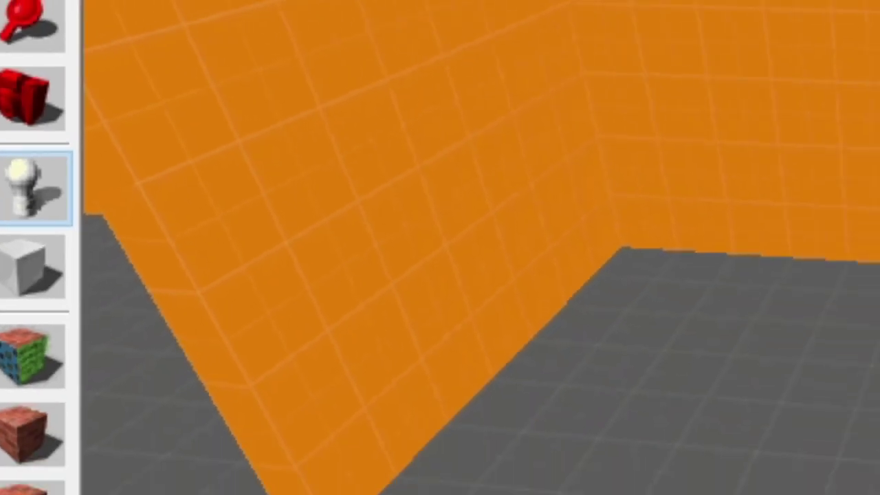
click(779, 426)
key(shift+s)
double_click(771, 366)
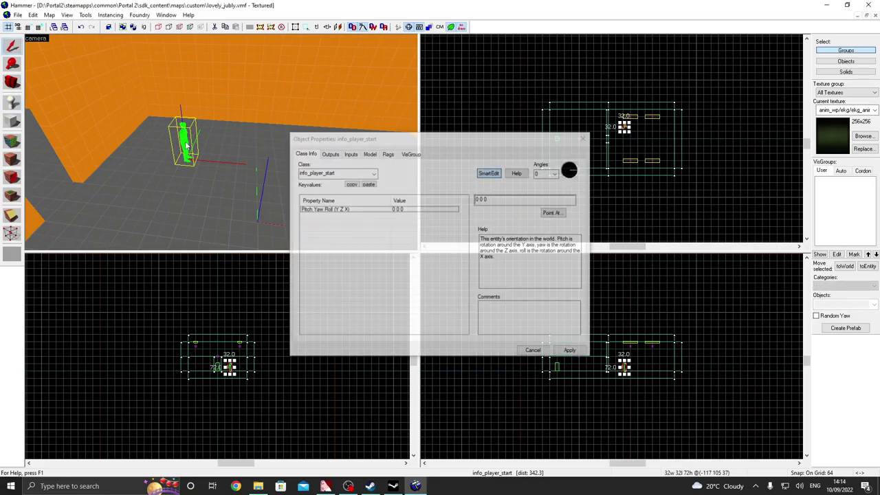
- Try npc_turret_floor as the placed entity's class and apply it
click(374, 174)
text(turret)
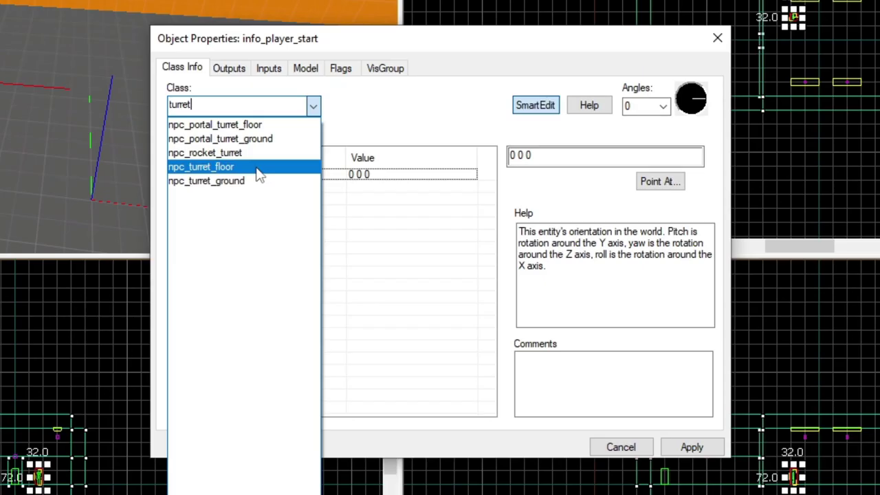
click(460, 309)
click(692, 447)
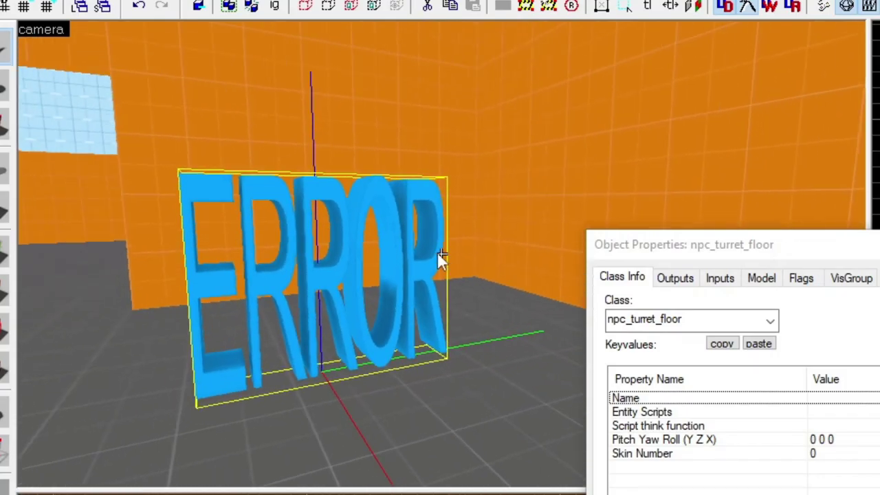
- Change the entity's class to npc_portal_turret_floor, apply it and close the properties
key(z)
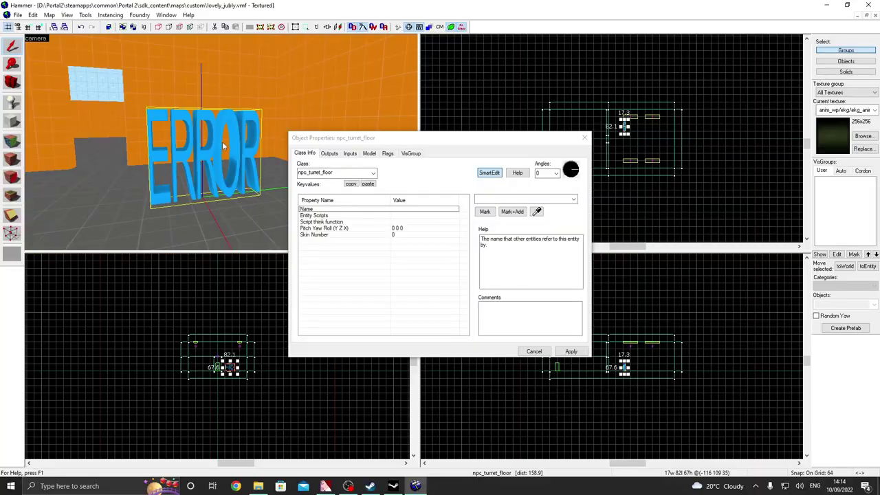
click(358, 175)
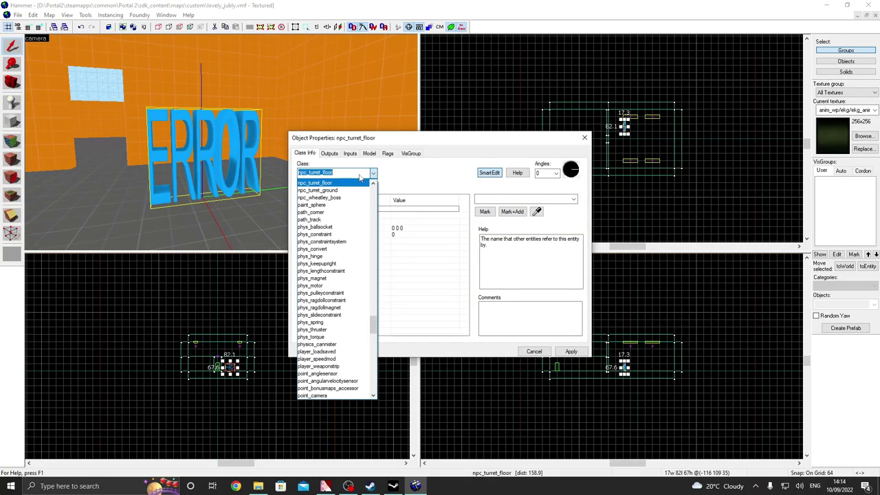
text(turret)
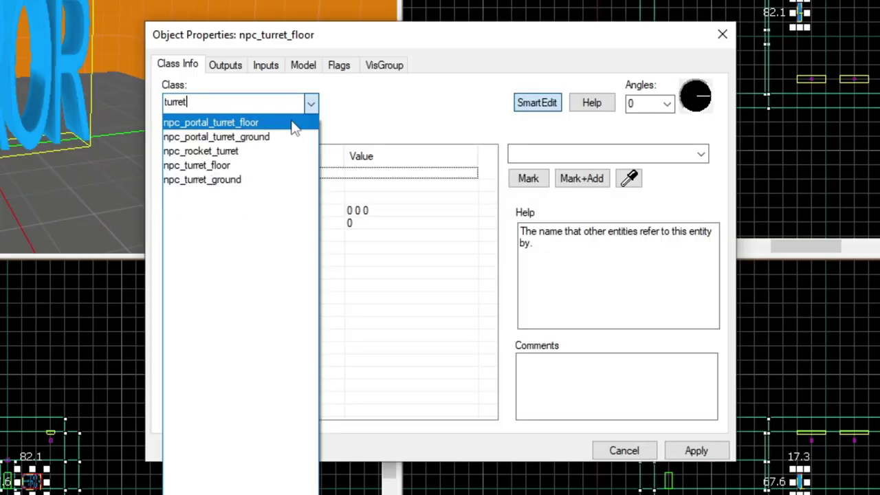
click(365, 184)
click(711, 451)
click(729, 31)
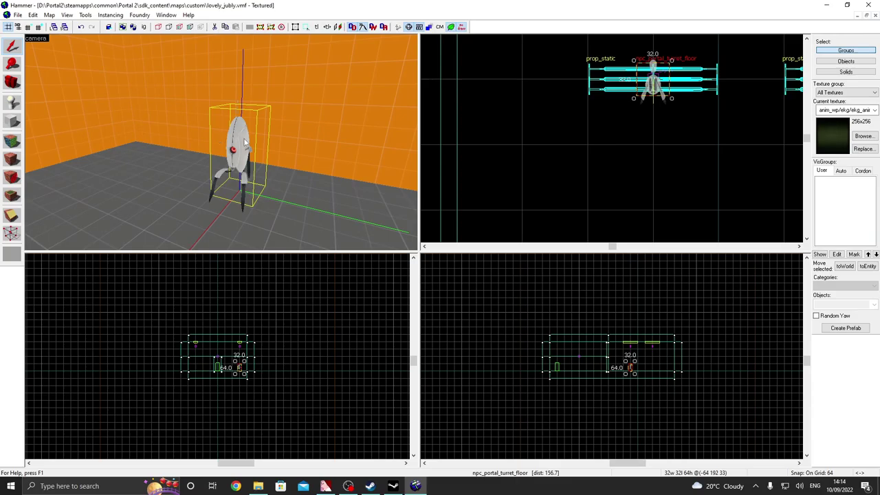
- Open the turret's properties and name it susan
double_click(255, 147)
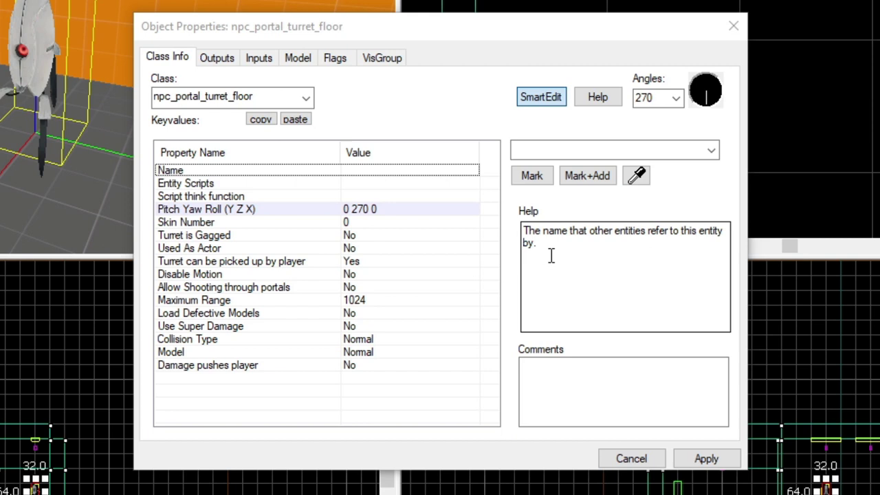
click(370, 168)
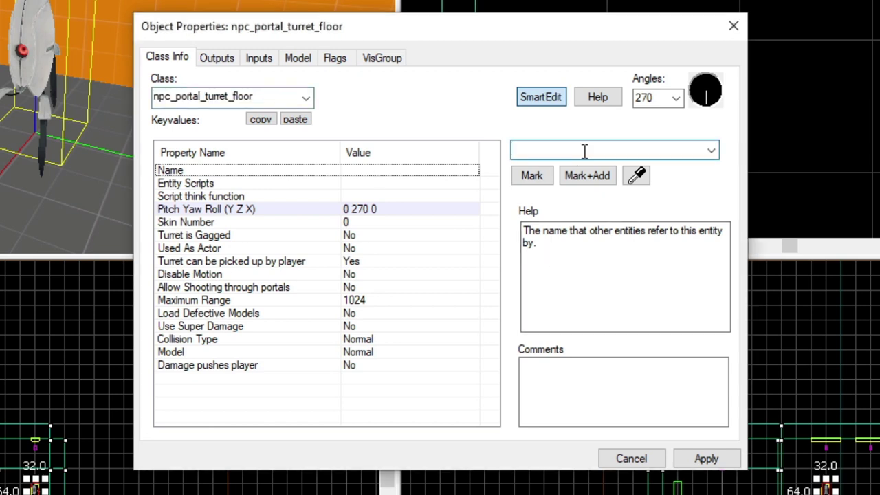
text(susa)
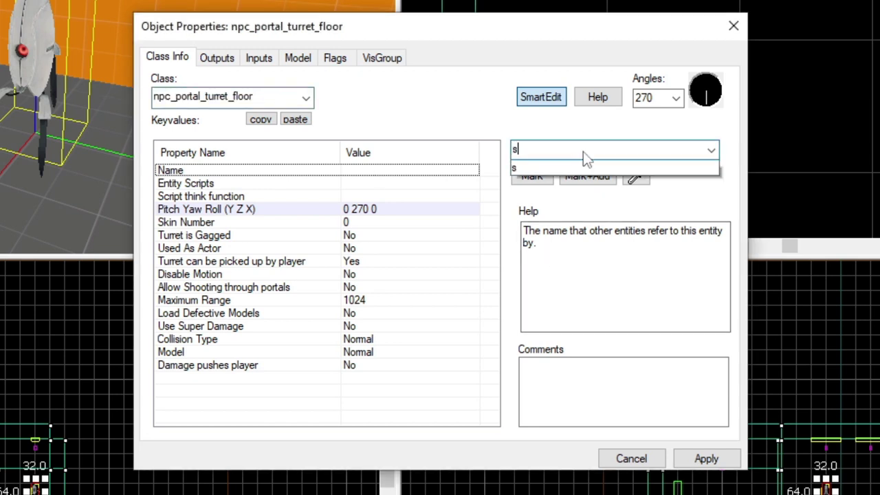
text(n)
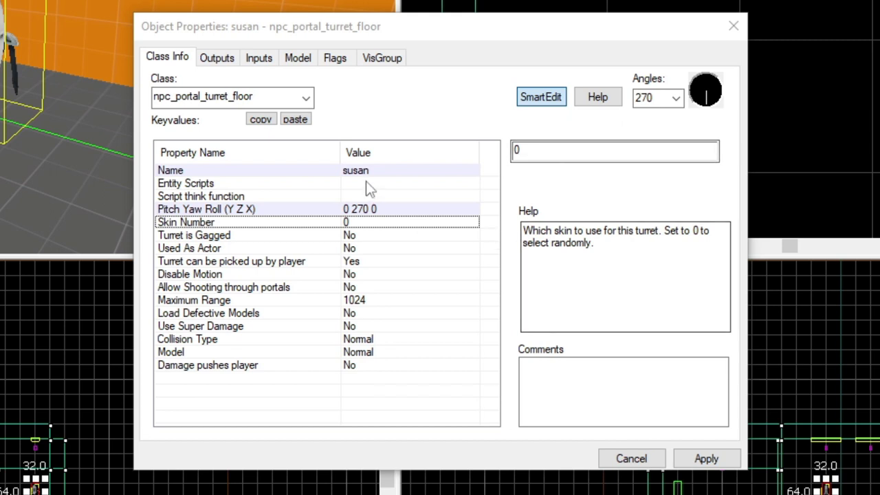
- Try skin number 1 for the turret and set it back to 0
click(523, 156)
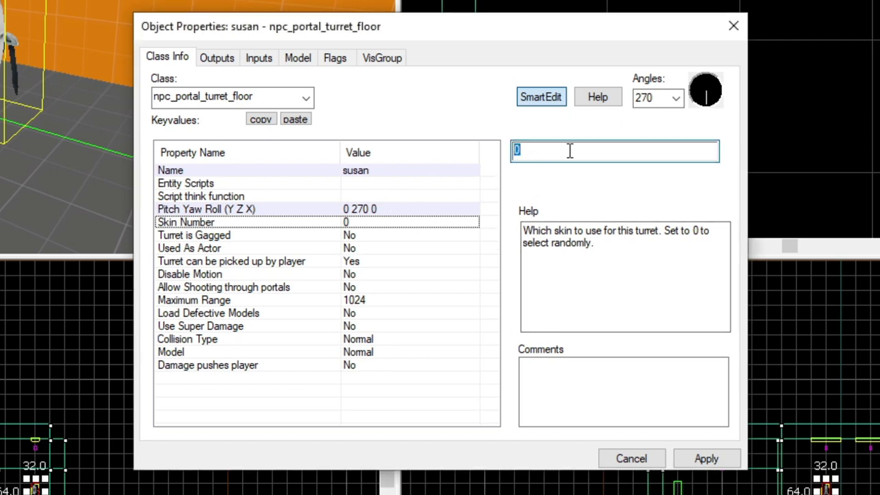
text(1)
key(Return)
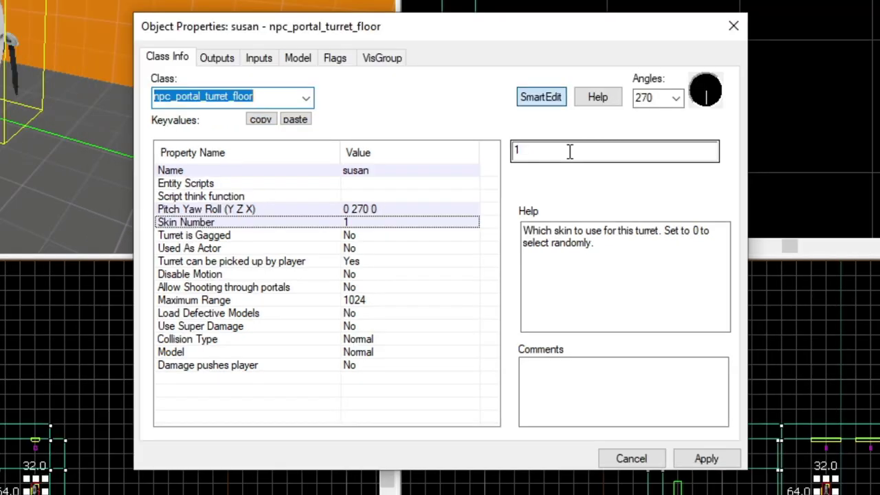
key(BackSpace)
text(0)
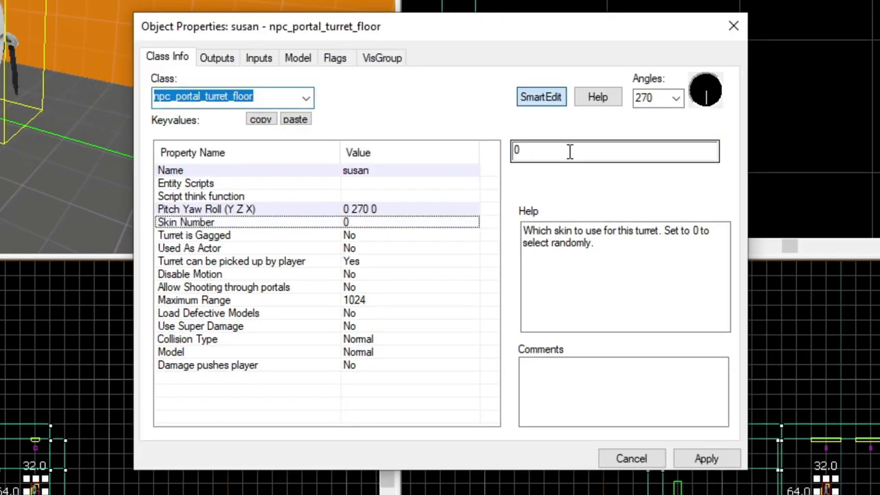
- Examine the help descriptions of the turret's gagged, player pickup, Disable Motion and Maximum Range properties
click(382, 261)
click(372, 235)
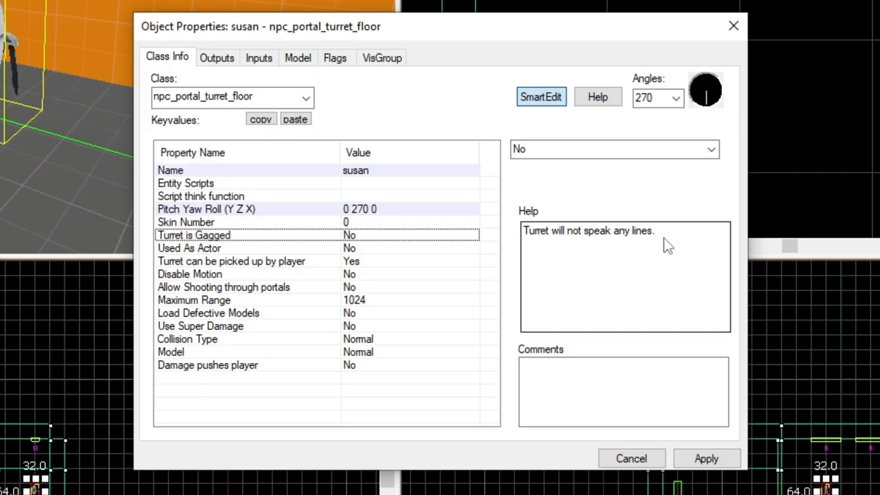
drag(667, 246, 529, 234)
click(597, 236)
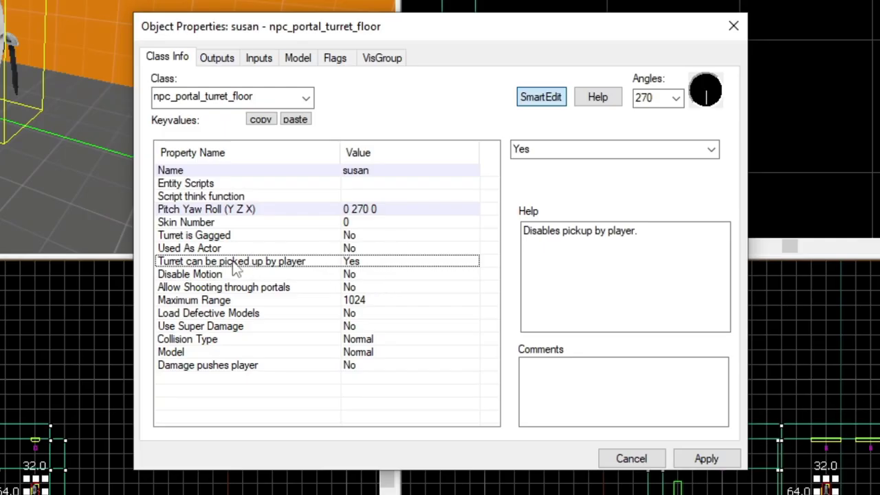
click(349, 288)
click(363, 275)
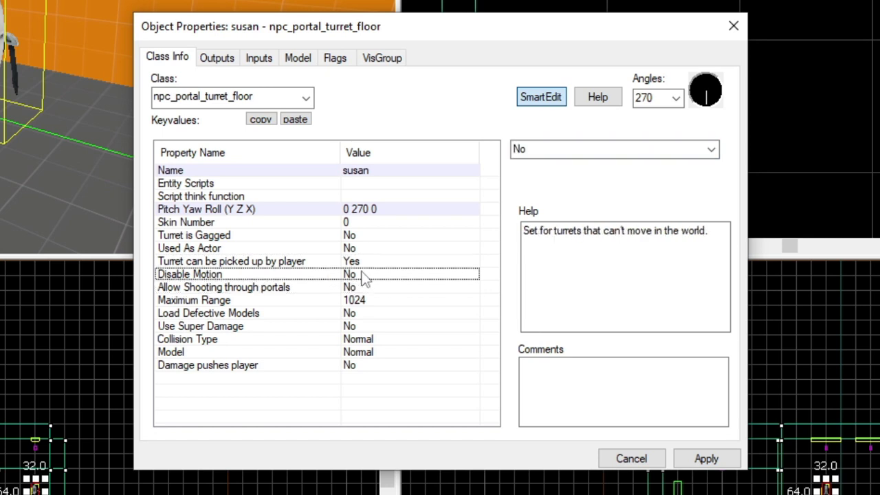
click(382, 303)
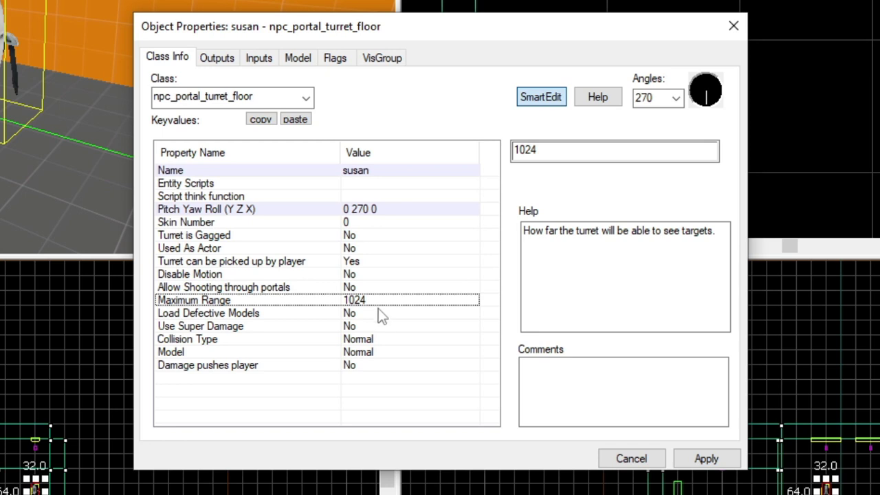
- Set the turret's Load Defective Models property to Yes and apply it
click(378, 313)
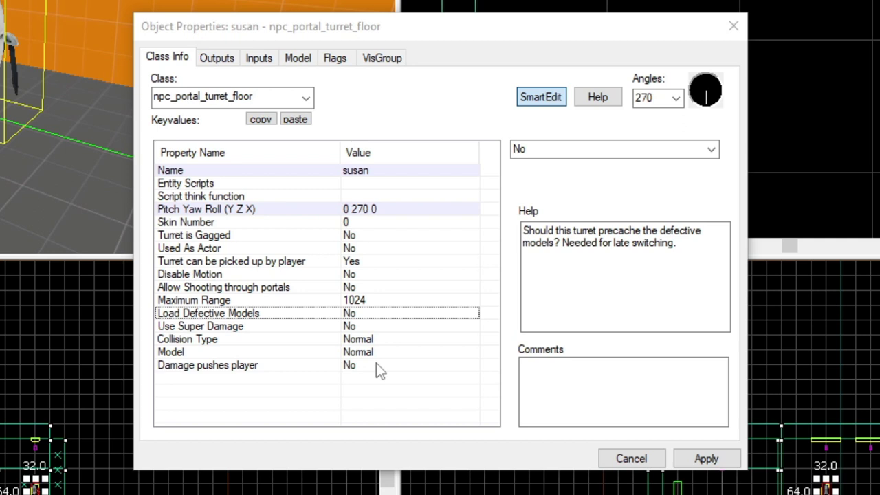
click(697, 150)
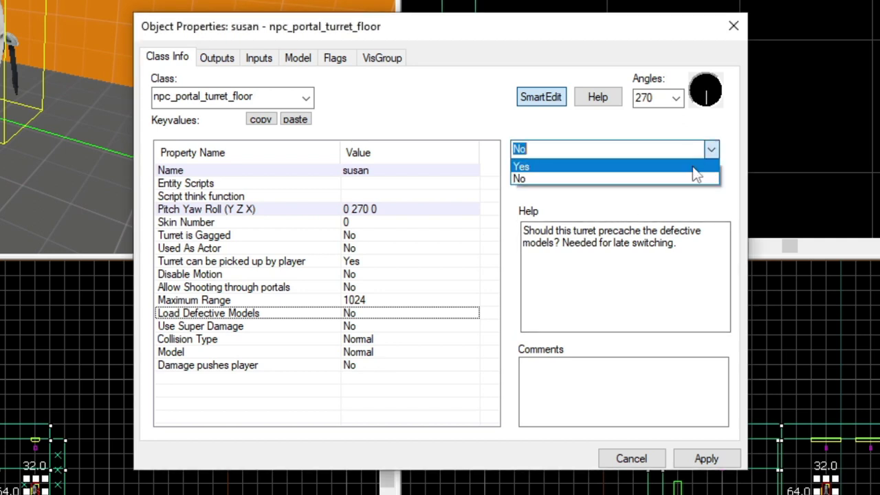
click(695, 179)
click(705, 458)
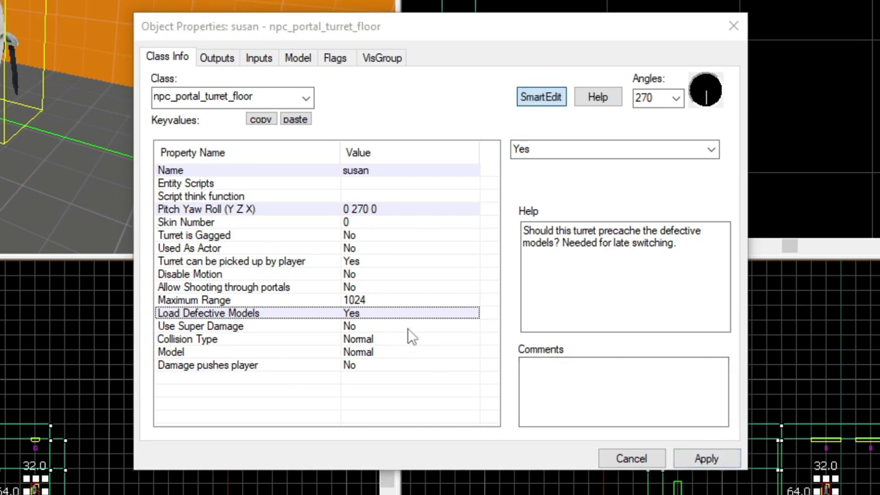
- Set the turret's Model property to Skeleton and open its flags
click(381, 328)
click(374, 352)
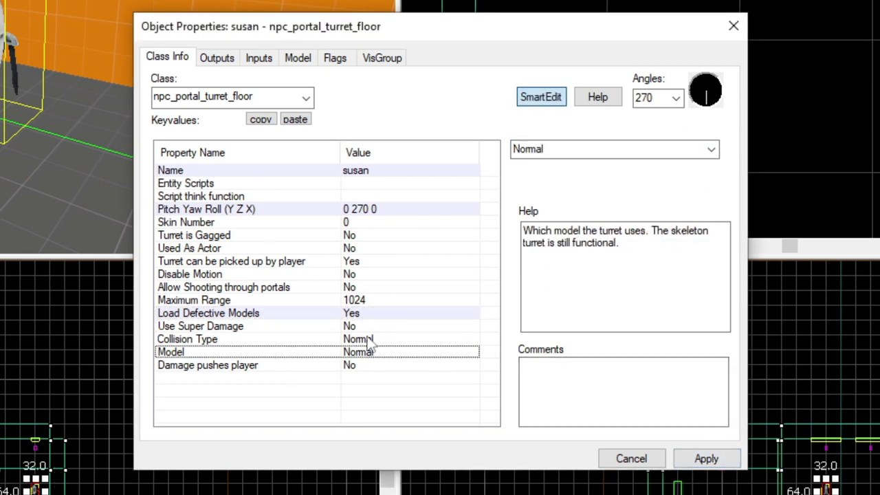
click(710, 149)
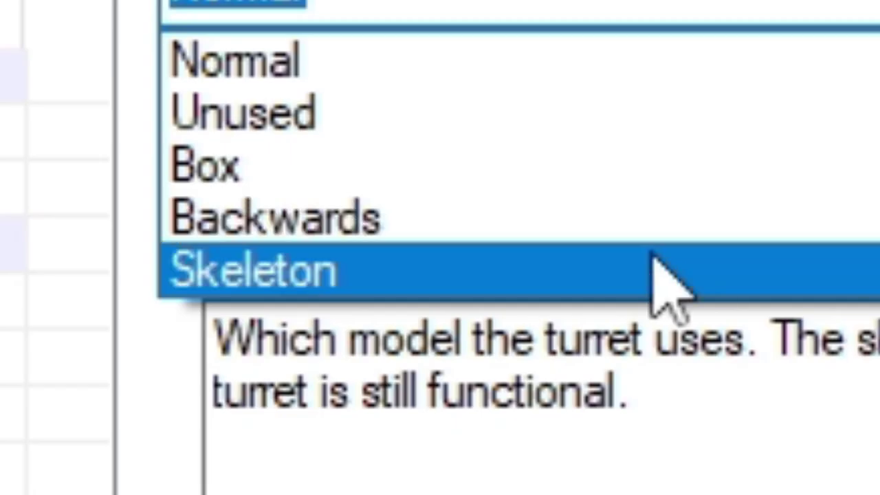
click(543, 215)
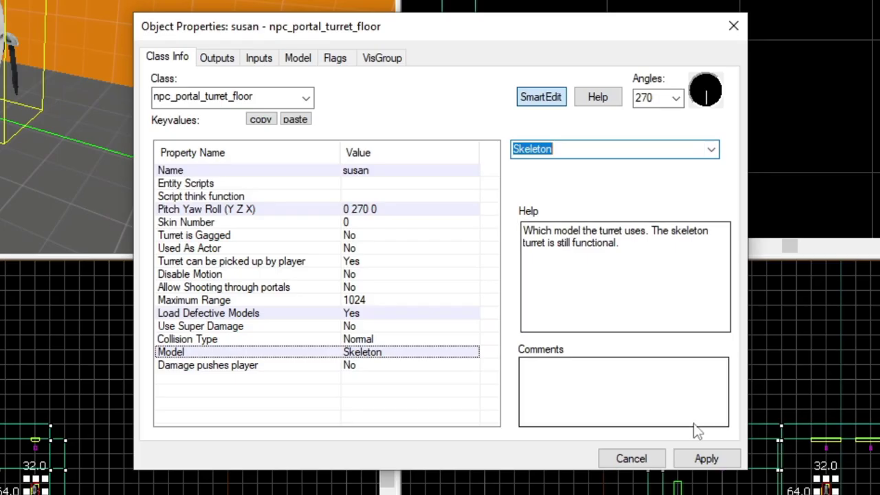
click(334, 58)
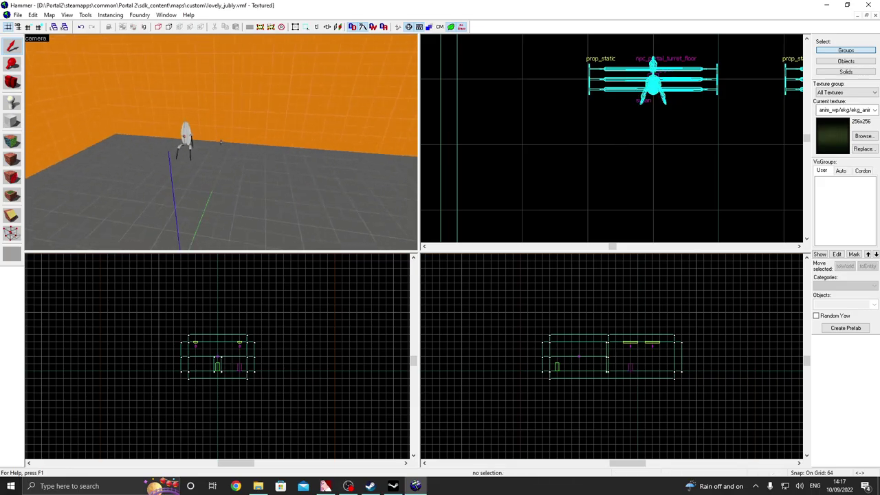
- Duplicate the skeleton turret onto the neighbouring ceiling light's position in the top view
click(188, 142)
scroll(477, 136, down, 6)
scroll(540, 114, up, 5)
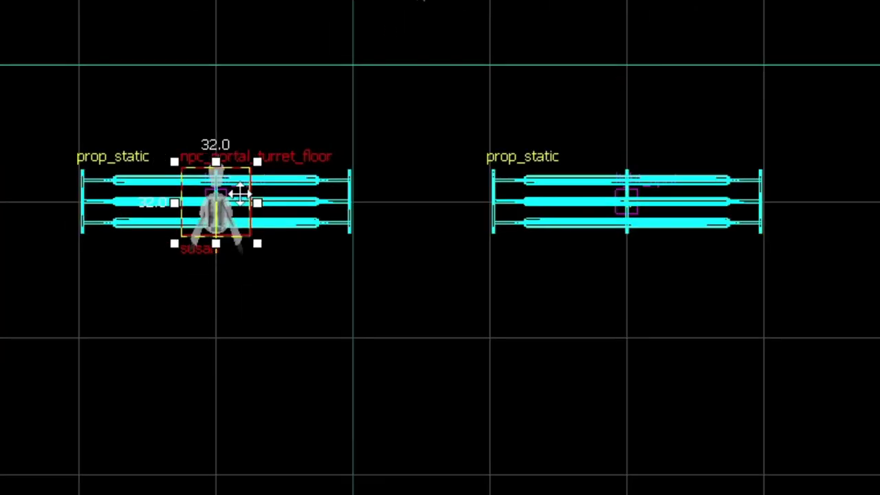
shift+drag(239, 193, 648, 195)
- Set the copied turret's Model to Normal and its Load Defective Models property to No
double_click(310, 157)
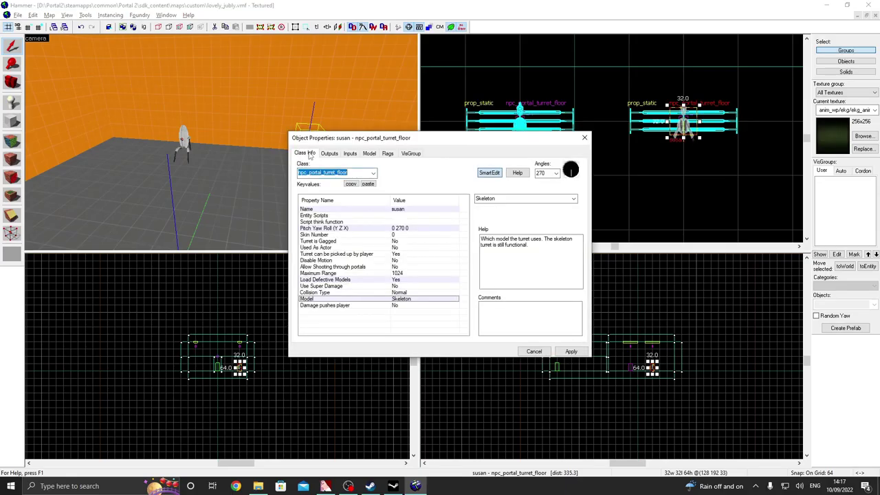
click(568, 199)
click(565, 208)
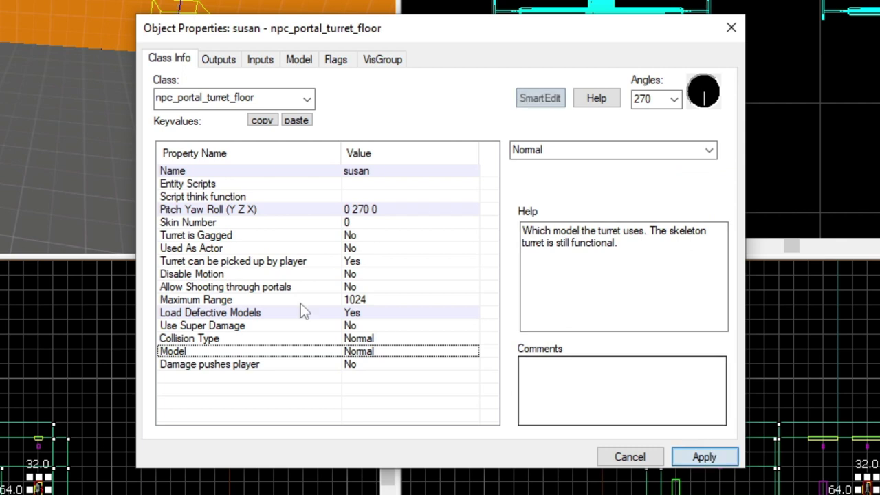
click(303, 313)
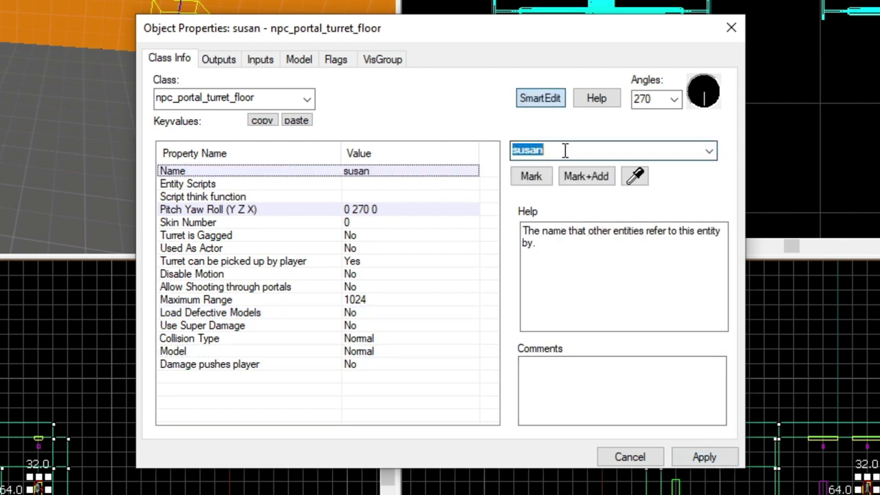
- Rename the copied turret to blimble
click(573, 153)
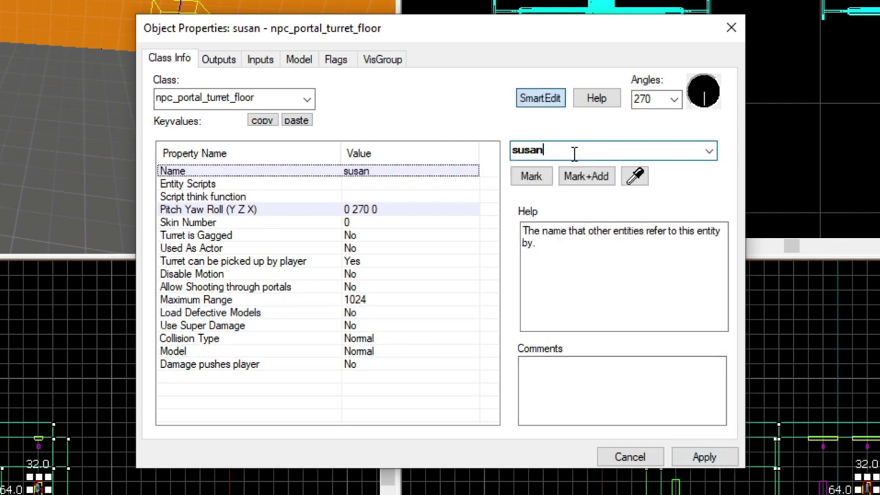
key(BackSpace)
text(blimb)
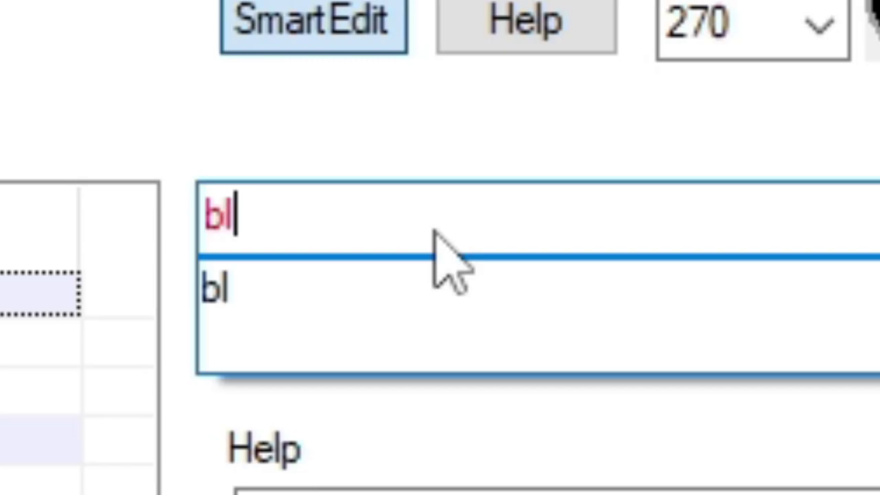
text(le)
text(z)
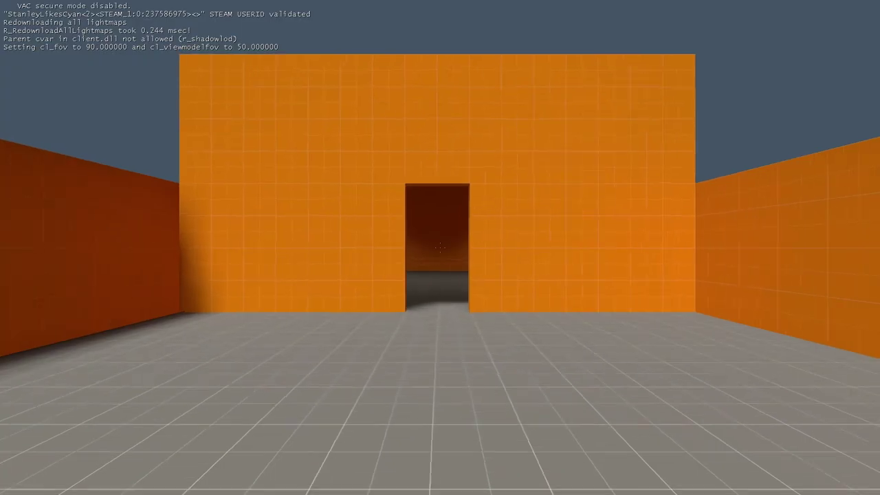
key(w)
key(w)
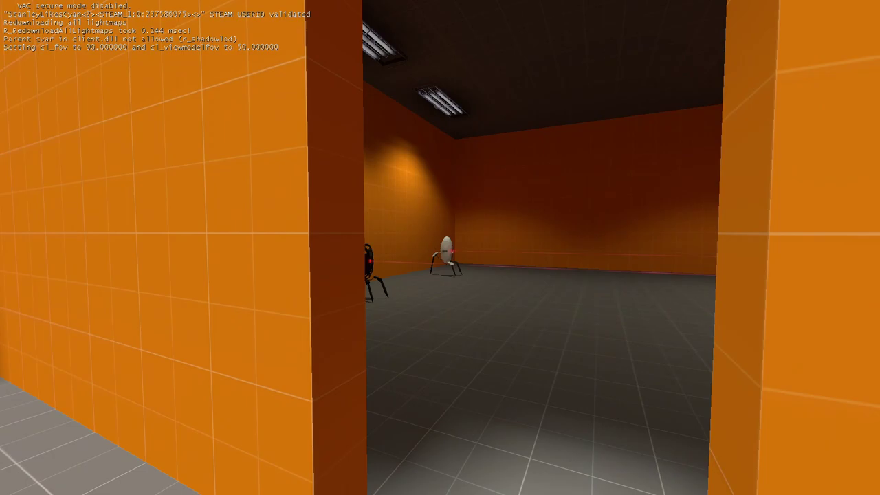
key(w)
key(e)
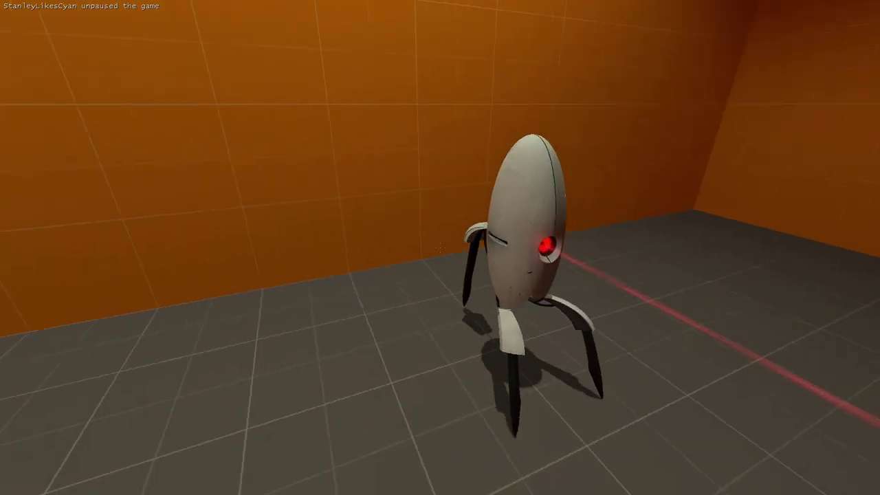
- Test the normal white turret in-game by approaching it, picking it up and releasing it
key(d)
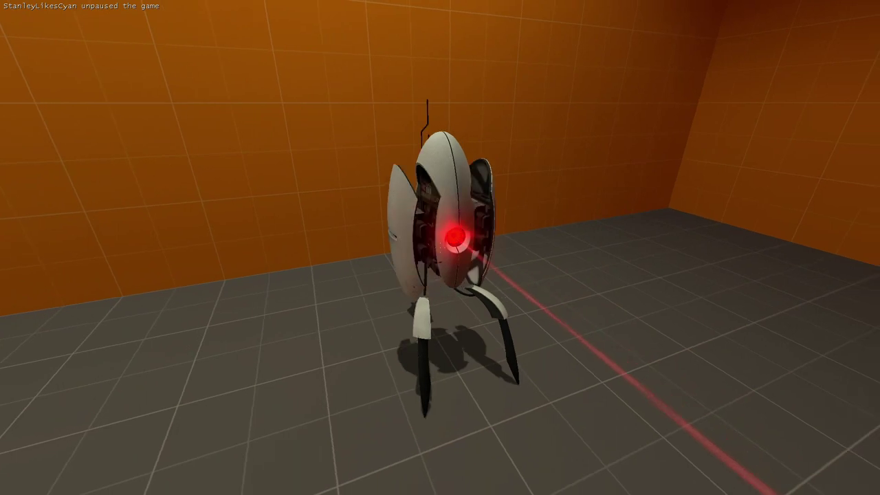
key(e)
key(e)
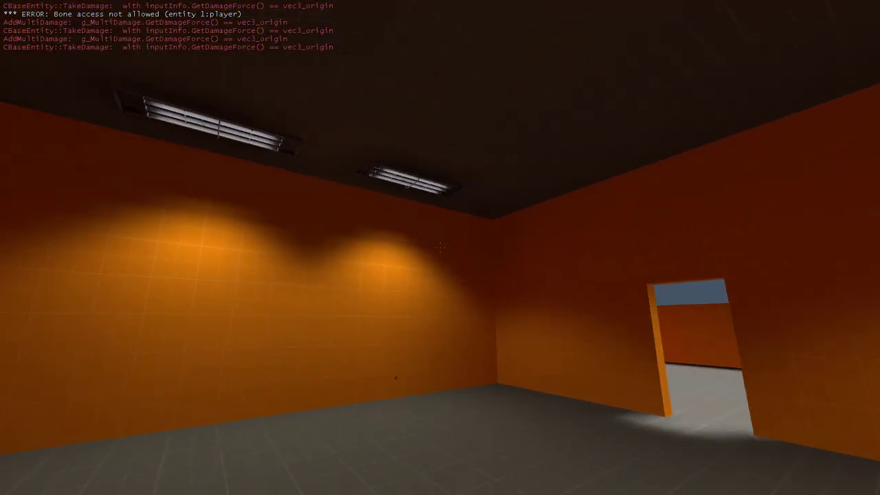
scroll(440, 248, up, 1)
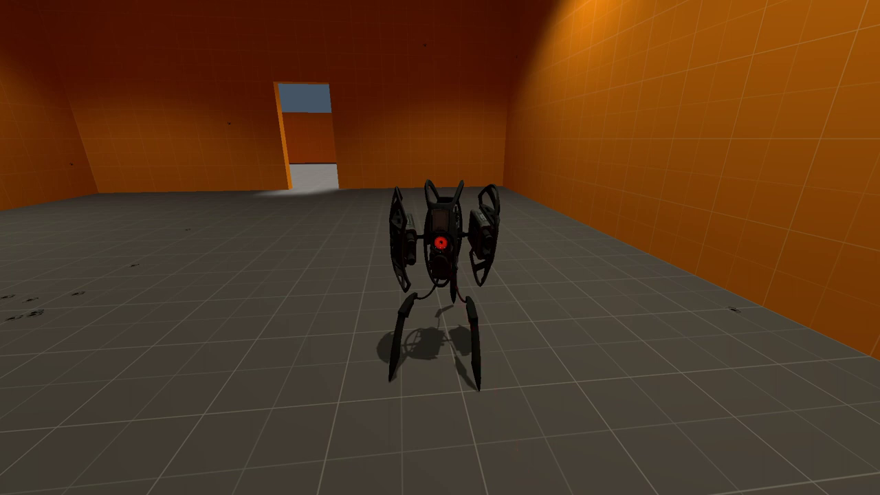
- Test the skeleton turret in-game by repeatedly picking it up, carrying it around the room and dropping it
key(w)
key(e)
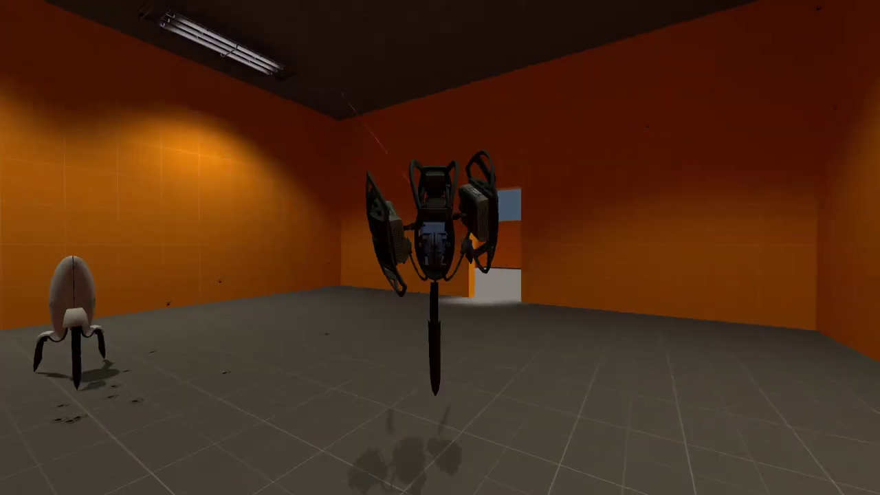
key(w)
key(e)
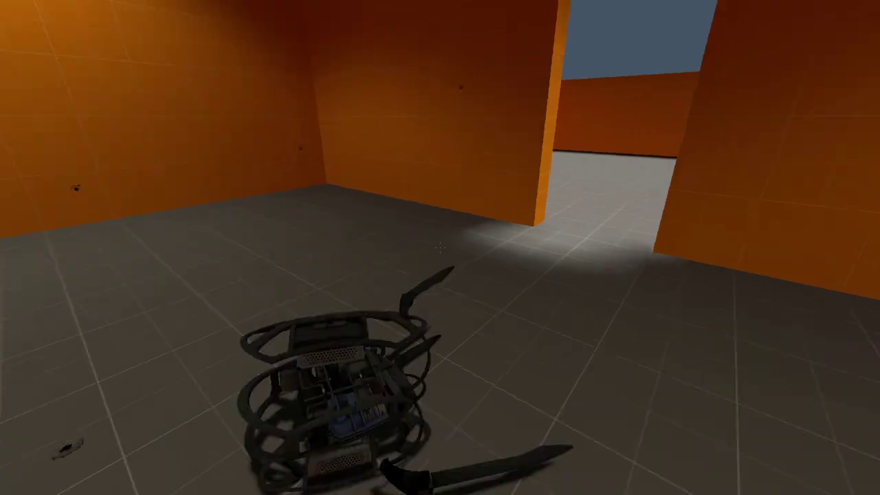
key(e)
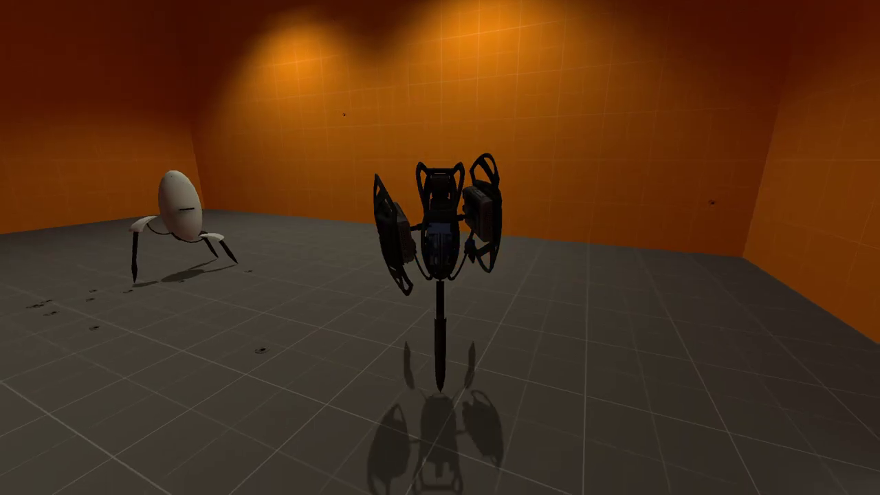
key(e)
key(e)
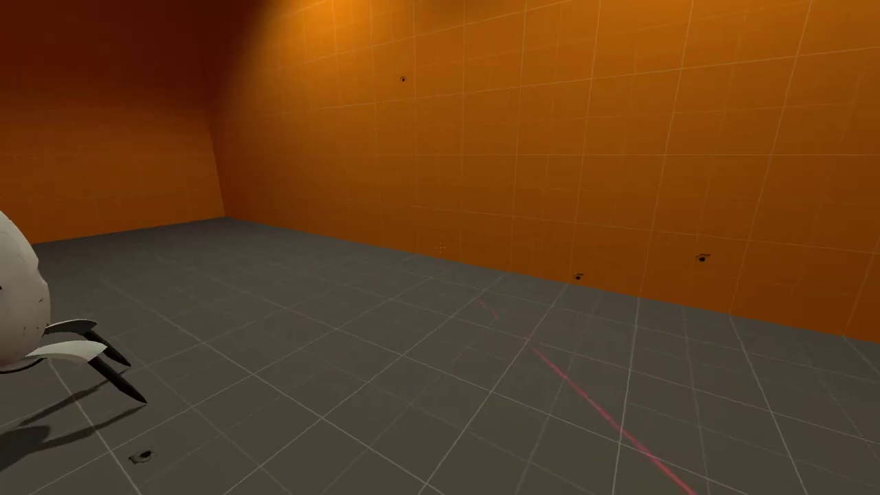
key(e)
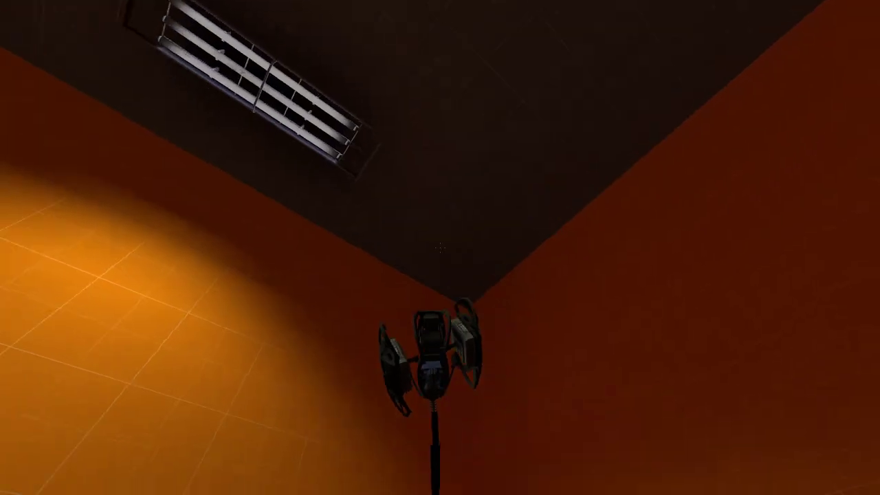
key(e)
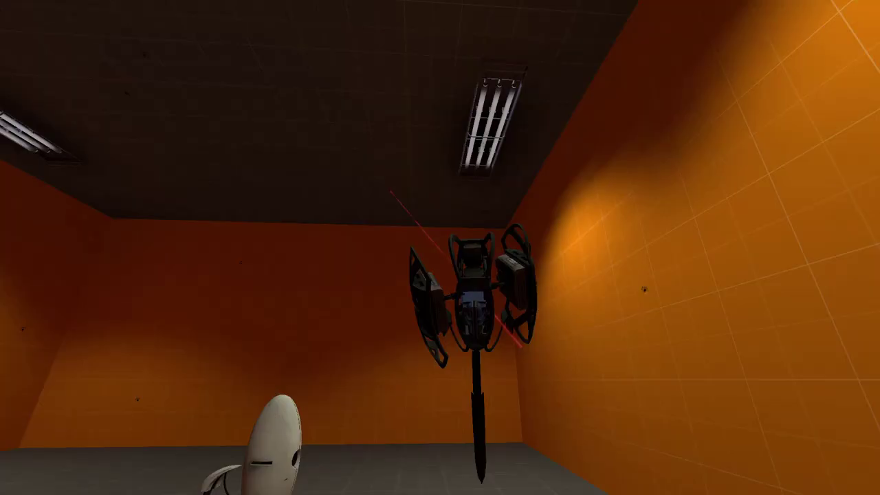
key(w)
key(d)
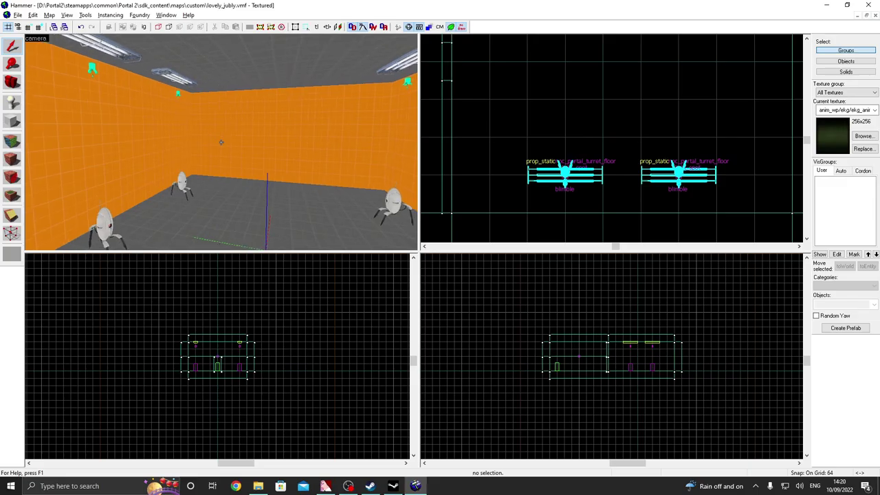
- Place a new entity on the floor of the turret room and set its class to npc_security_camera
key(z)
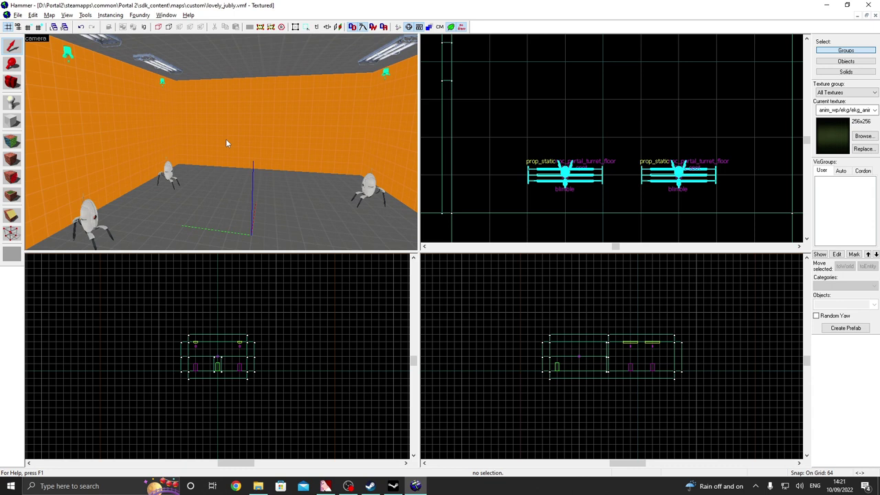
click(12, 101)
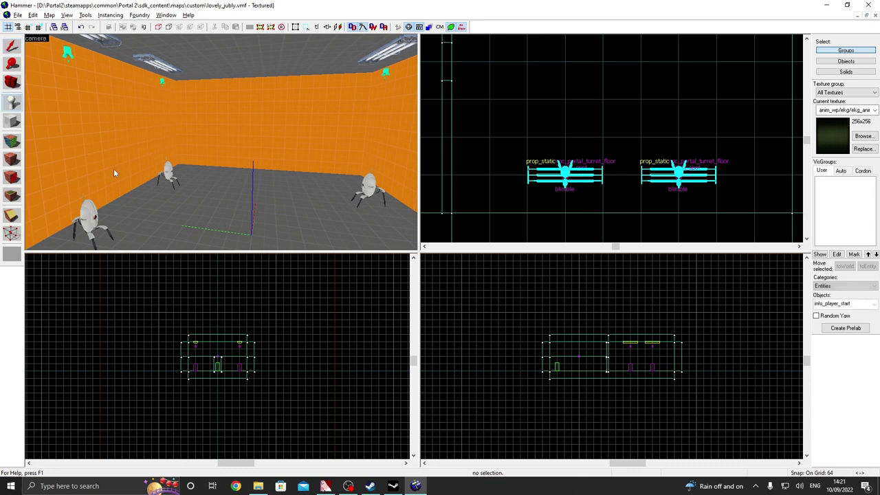
click(249, 204)
double_click(246, 183)
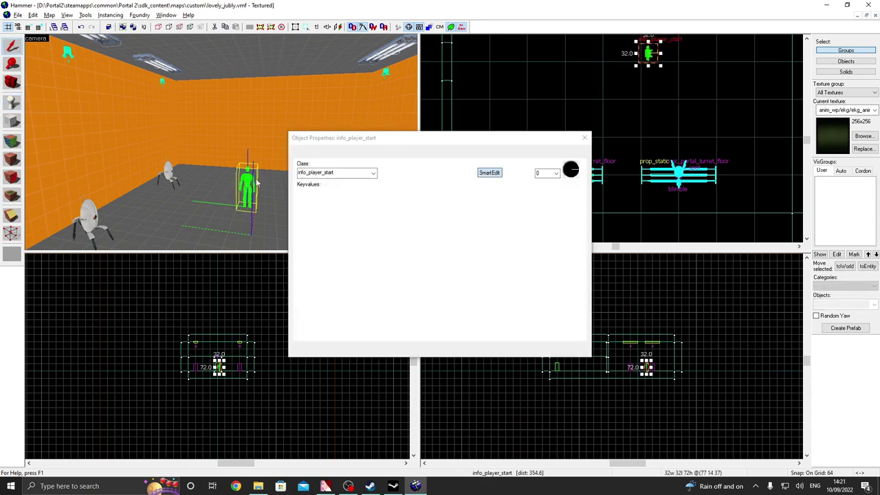
text(camera)
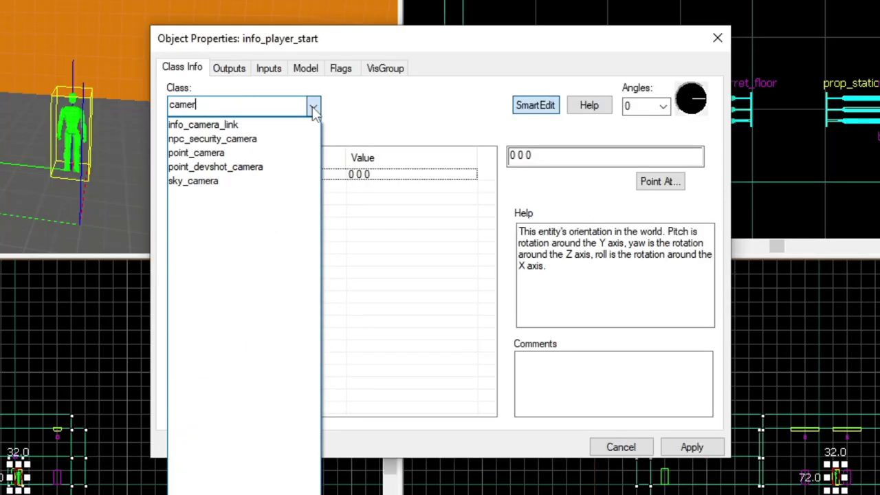
click(220, 140)
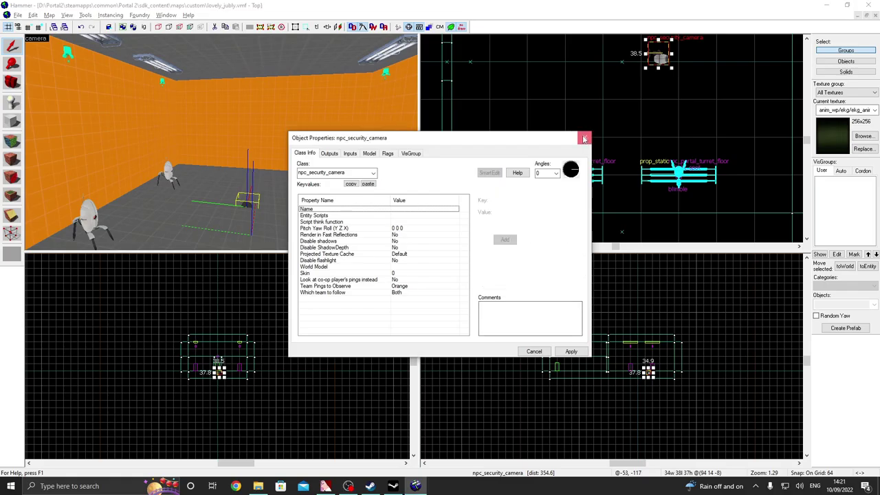
click(585, 139)
- Mount the security camera high on the room's far wall, near the corner beside the ceiling lights
scroll(584, 138, down, 7)
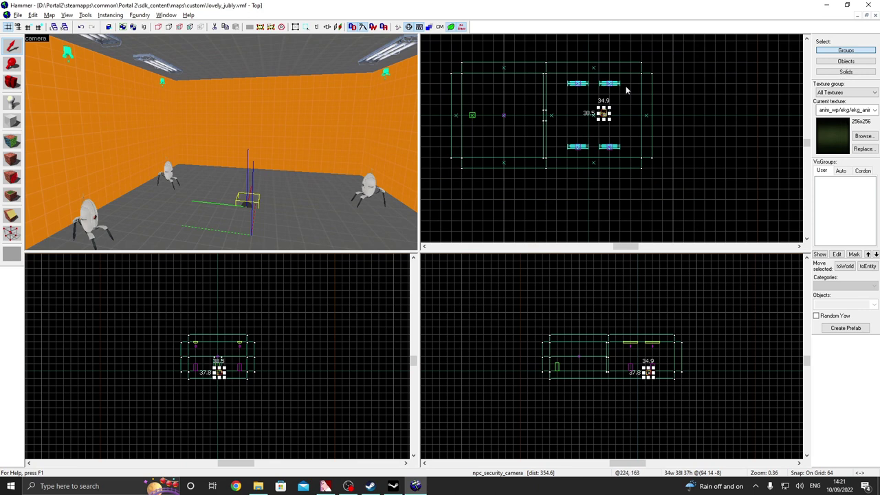
scroll(626, 88, up, 6)
drag(664, 113, 665, 114)
scroll(654, 373, up, 9)
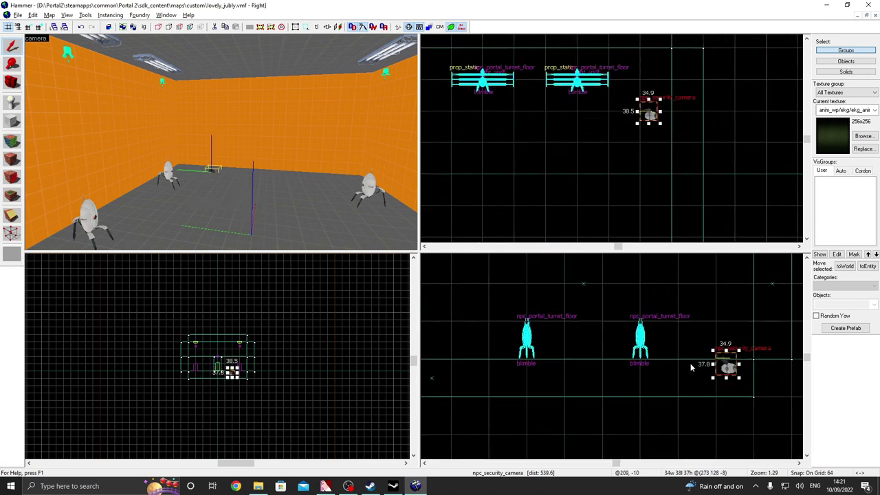
drag(656, 273, 656, 187)
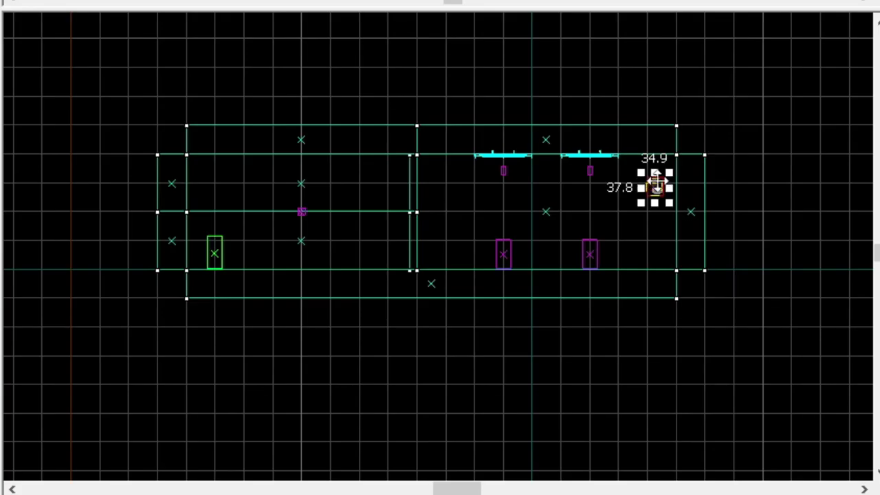
scroll(666, 171, up, 12)
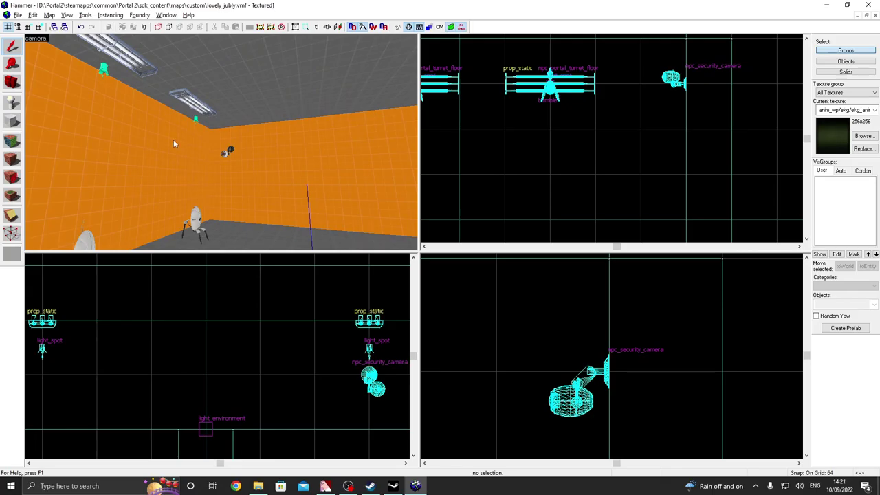
- Check the mounted security camera up close, then compile and run the map with the Default configuration
scroll(225, 153, up, 4)
double_click(224, 155)
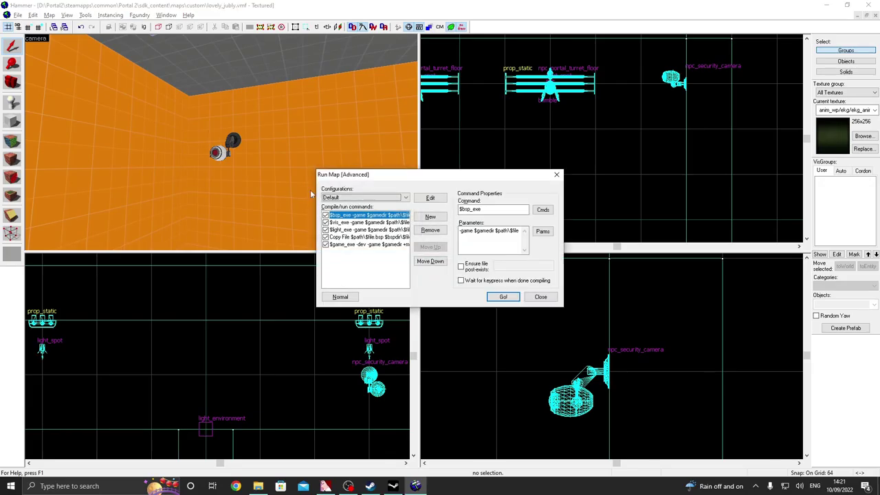
key(Return)
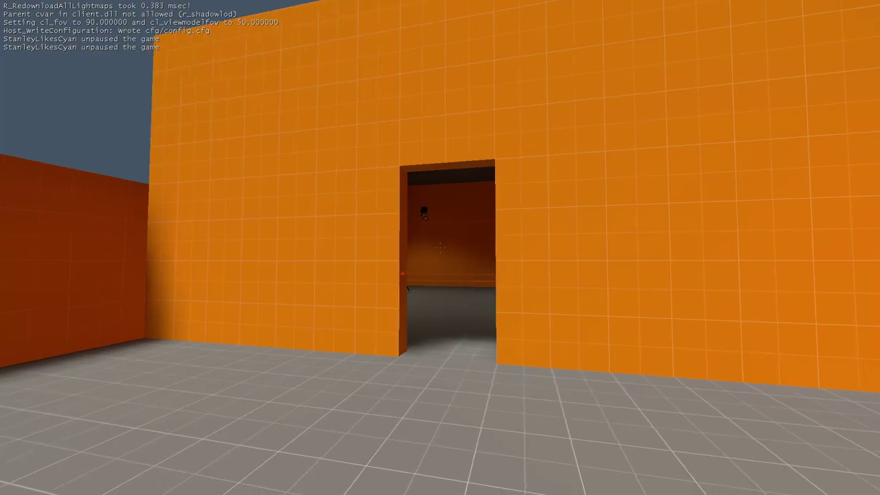
- Approach the doorway in-game and zoom in on the security camera while strafing to test its tracking
key(w)
middle_click(440, 247)
key(a)
key(d)
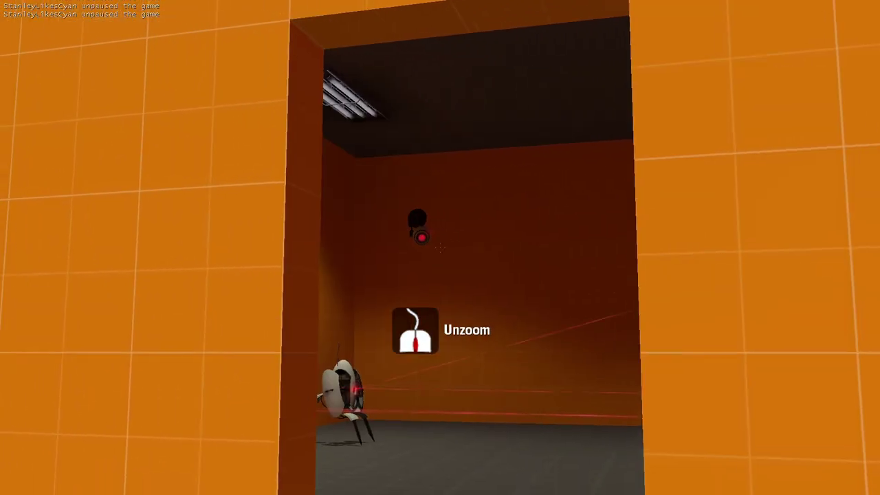
key(a)
key(d)
key(d)
middle_click(440, 248)
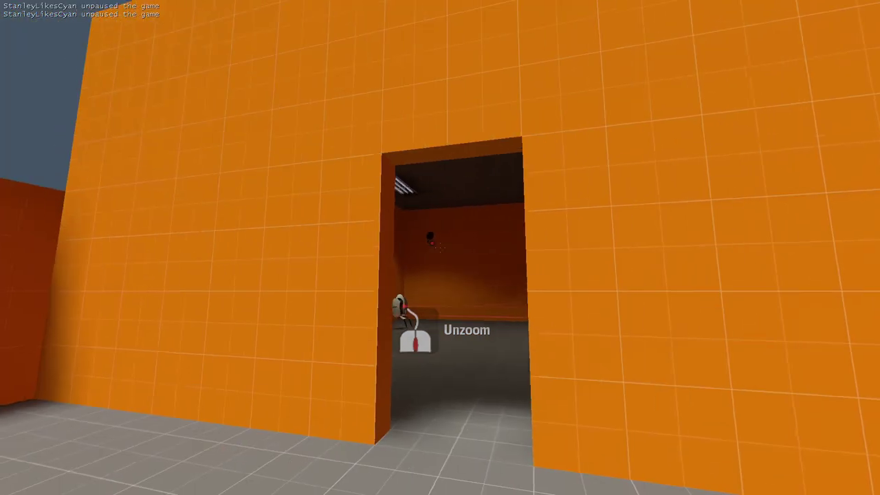
- Walk through the doorway into the turret room to test the security camera and turrets from inside
key(w)
key(a)
key(w)
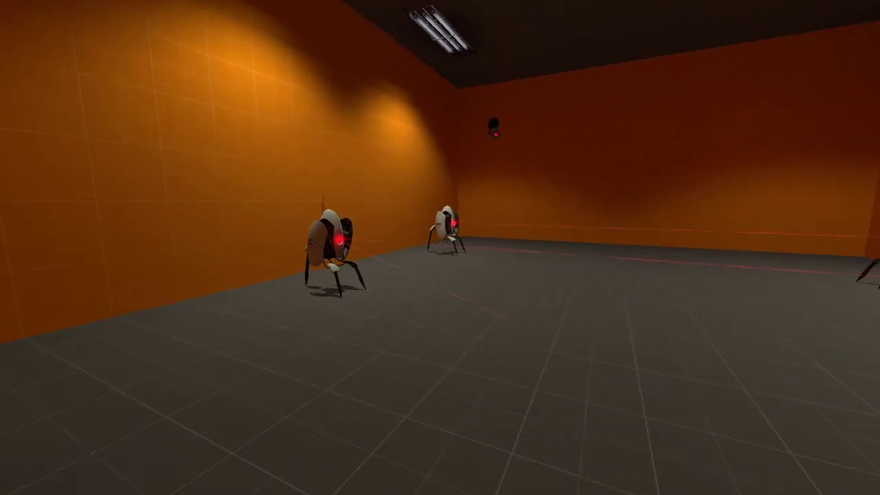
key(e)
key(e)
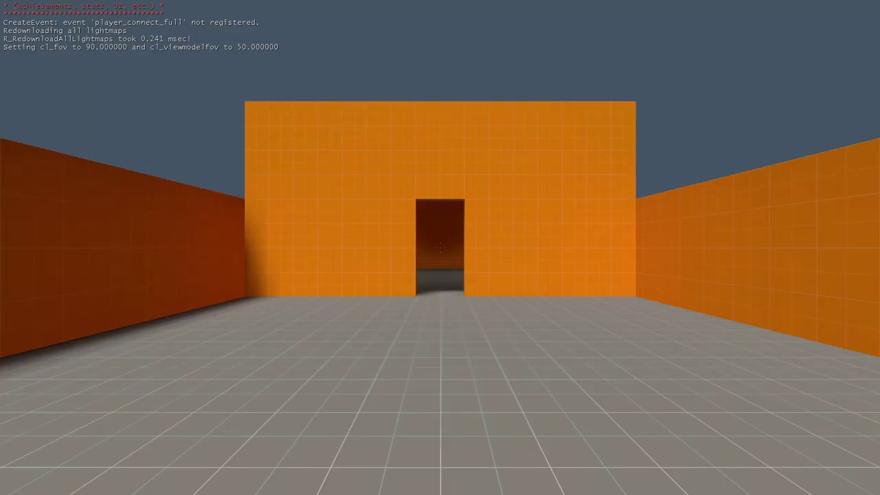
key(w)
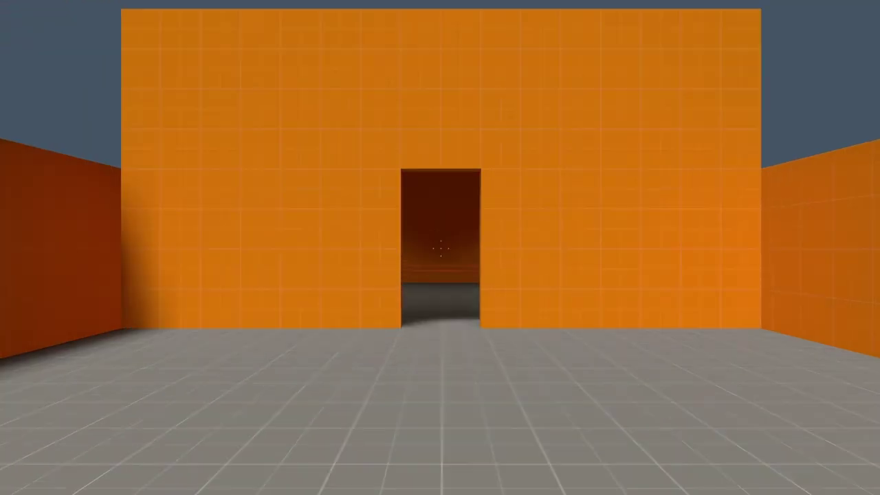